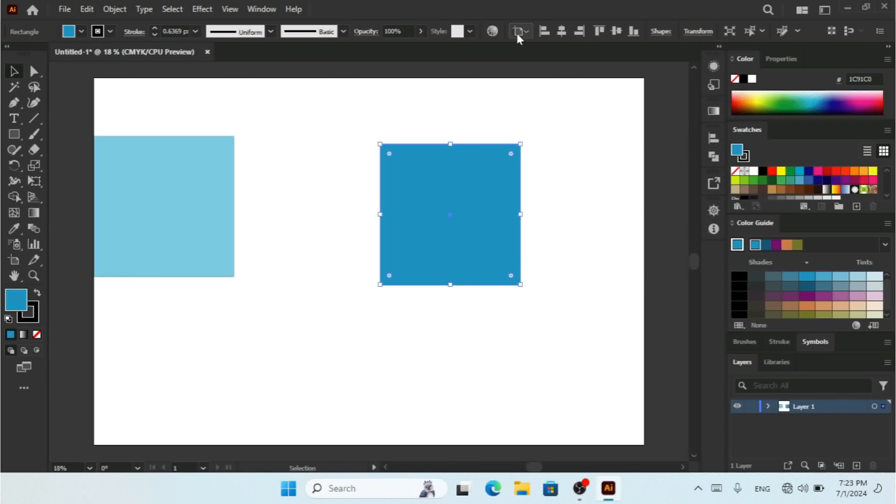
# Step: Set alignment relative to the selection, and align the light blue and dark blue squares by their left edges
pyautogui.click(521, 32)
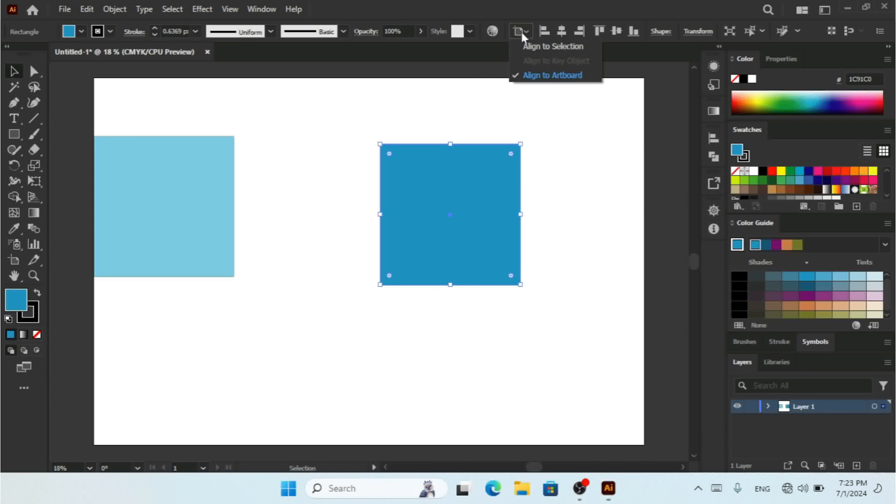
pyautogui.click(564, 48)
pyautogui.moveTo(593, 144); pyautogui.dragTo(161, 264)
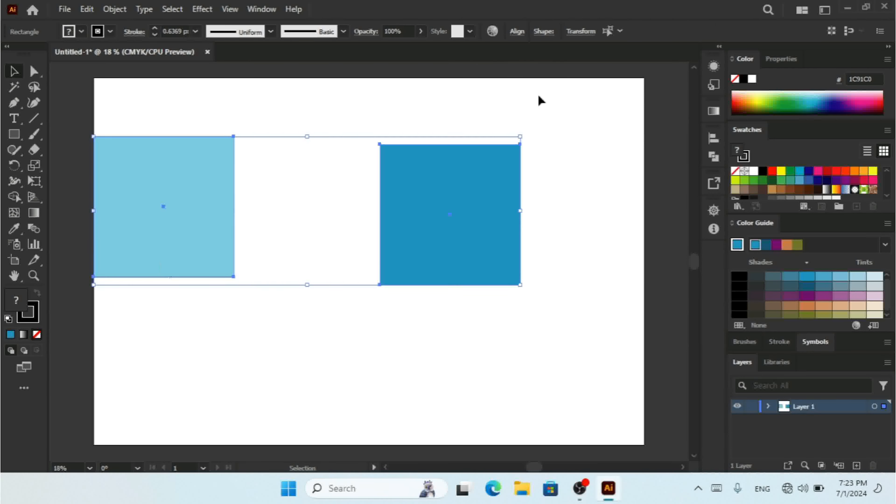
pyautogui.click(517, 31)
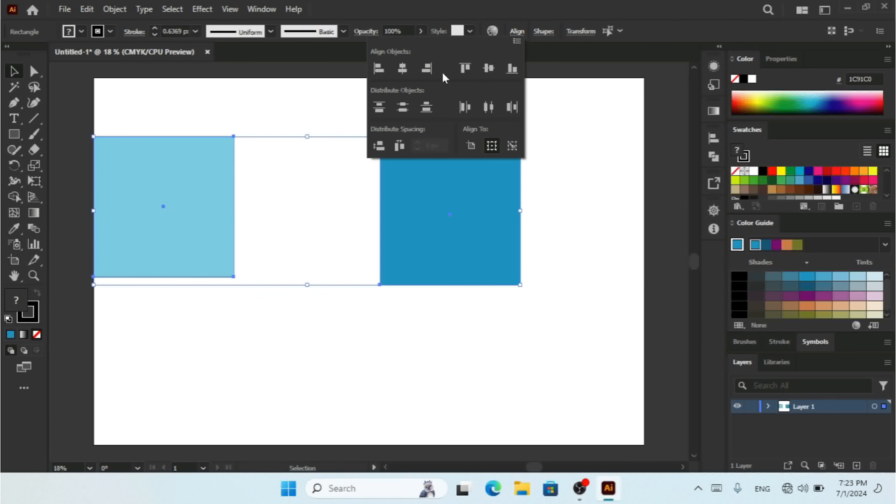
pyautogui.click(378, 68)
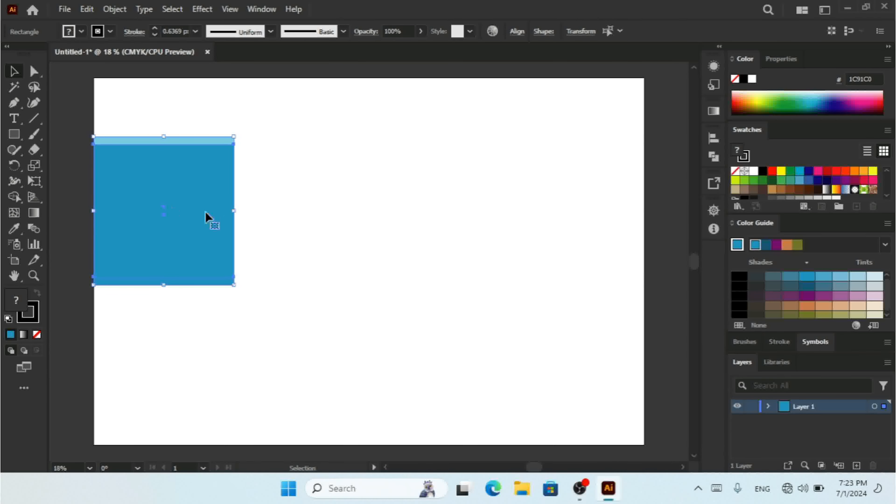
# Step: Move the two squares into a diagonal, partly overlapping layout on the artboard and align them by their left edges again
pyautogui.click(222, 115)
pyautogui.moveTo(202, 141); pyautogui.dragTo(457, 233)
pyautogui.moveTo(230, 233); pyautogui.dragTo(390, 206)
pyautogui.moveTo(587, 160); pyautogui.dragTo(388, 250)
pyautogui.click(517, 31)
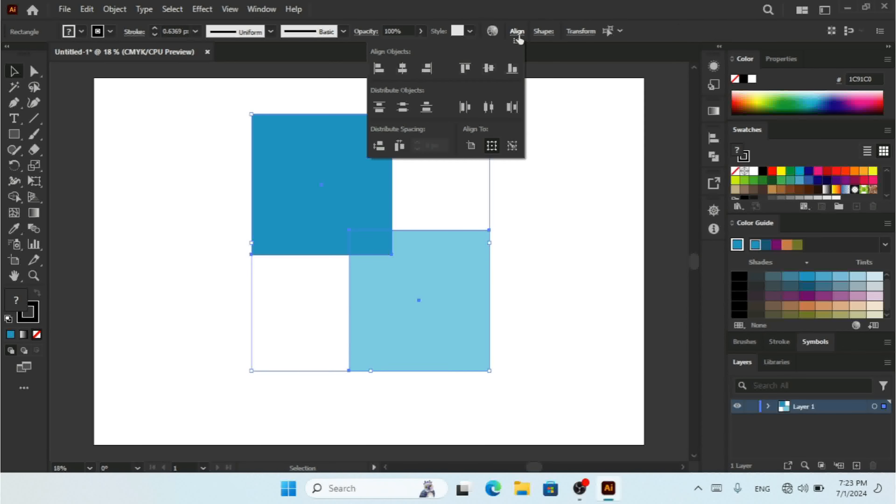
pyautogui.click(380, 68)
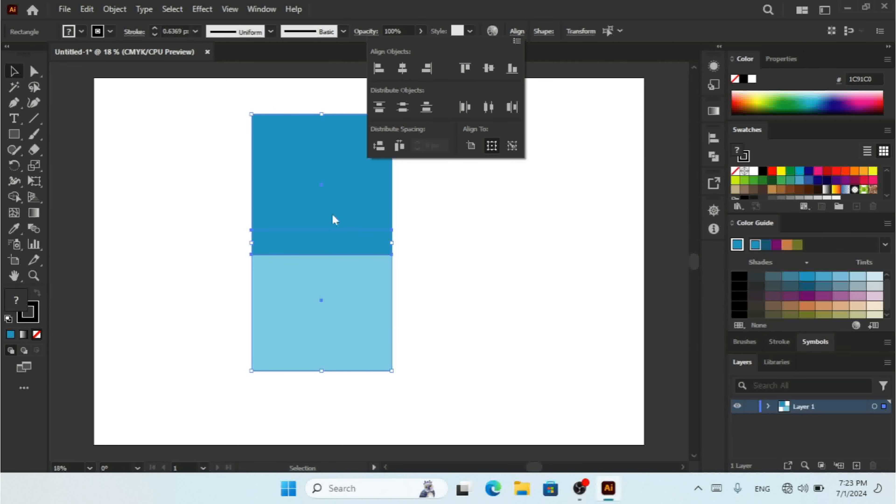
pyautogui.click(472, 235)
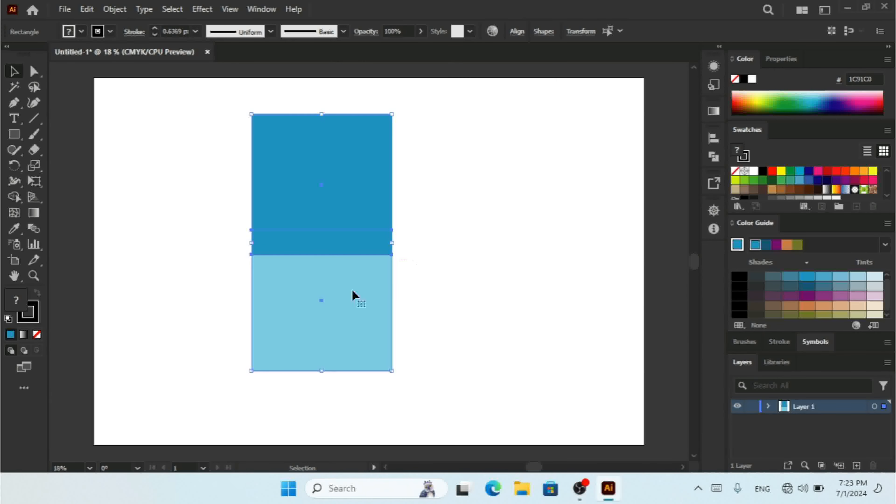
pyautogui.click(417, 318)
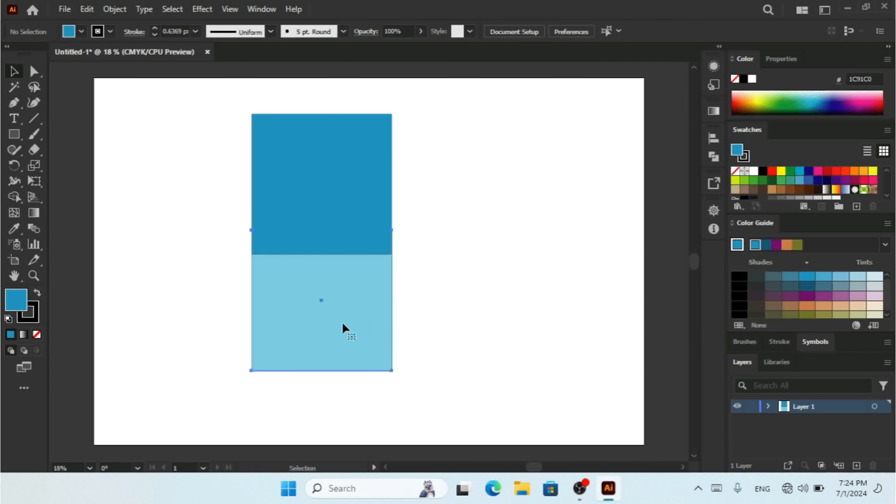
# Step: Delete the light blue square and move the dark blue square down and to the left on the artboard
pyautogui.click(344, 329)
pyautogui.press('Delete')
pyautogui.moveTo(342, 150); pyautogui.dragTo(305, 204)
# Step: Apply Horizontal Align Center to place the blue square at the artboard's horizontal center
pyautogui.click(525, 32)
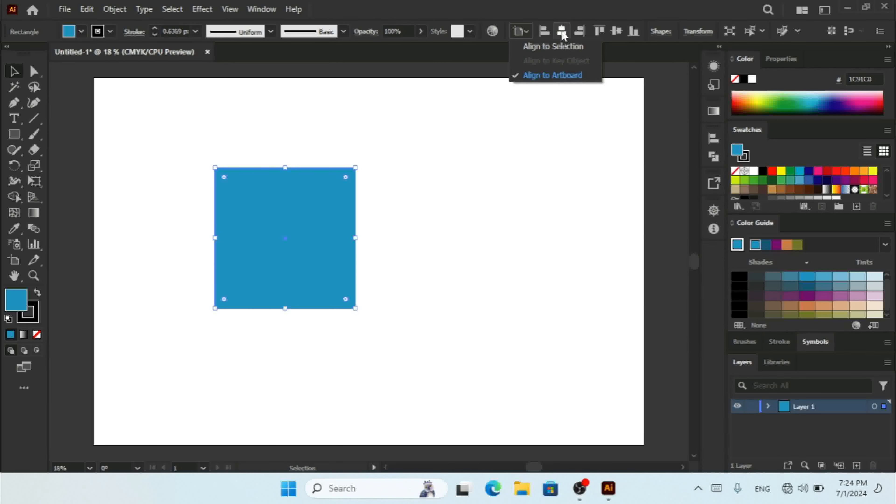
pyautogui.click(118, 10)
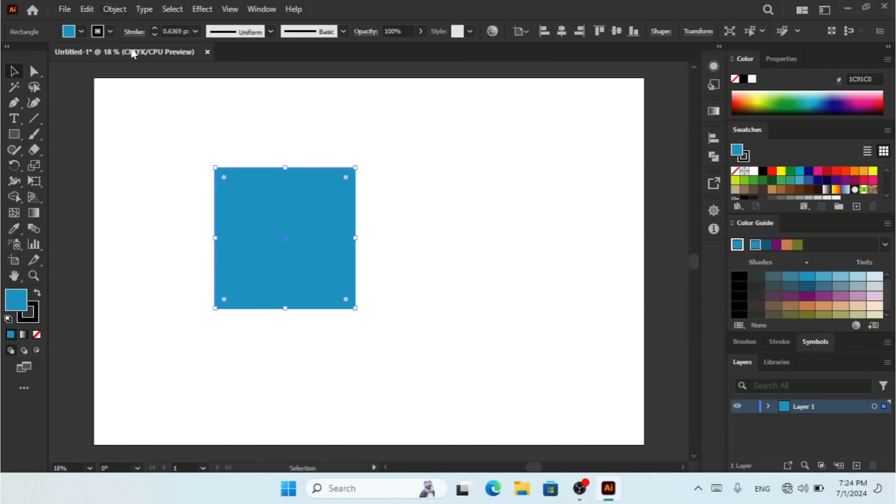
pyautogui.click(119, 10)
pyautogui.moveTo(199, 57)
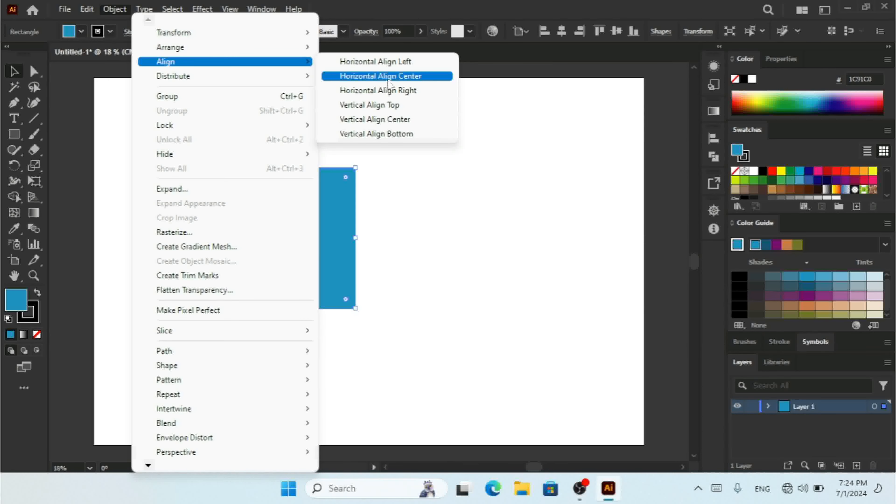
pyautogui.click(390, 82)
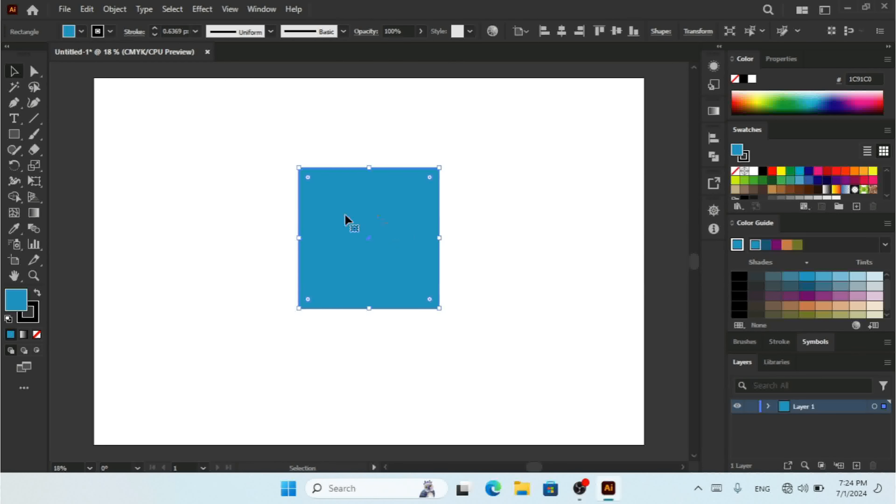
# Step: Align the blue square to the artboard's right edge with Horizontal Align Right and to its top edge with Vertical Align Top
pyautogui.click(114, 9)
pyautogui.moveTo(195, 58)
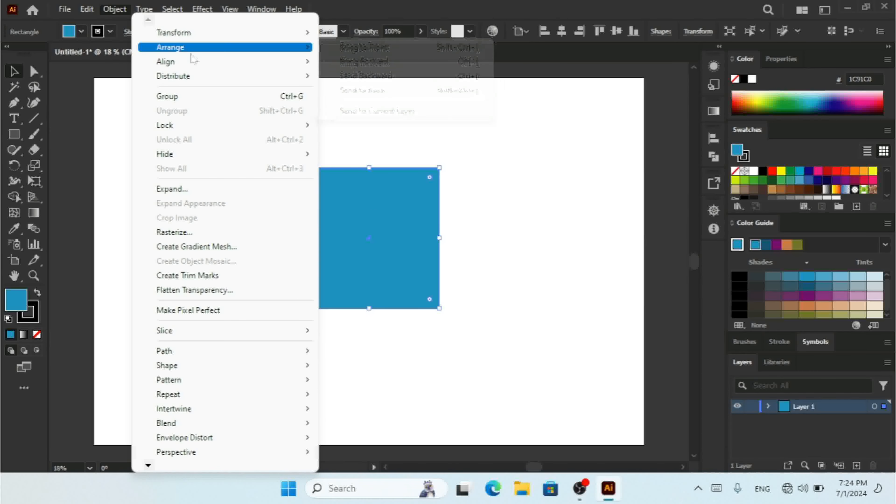
pyautogui.moveTo(300, 67)
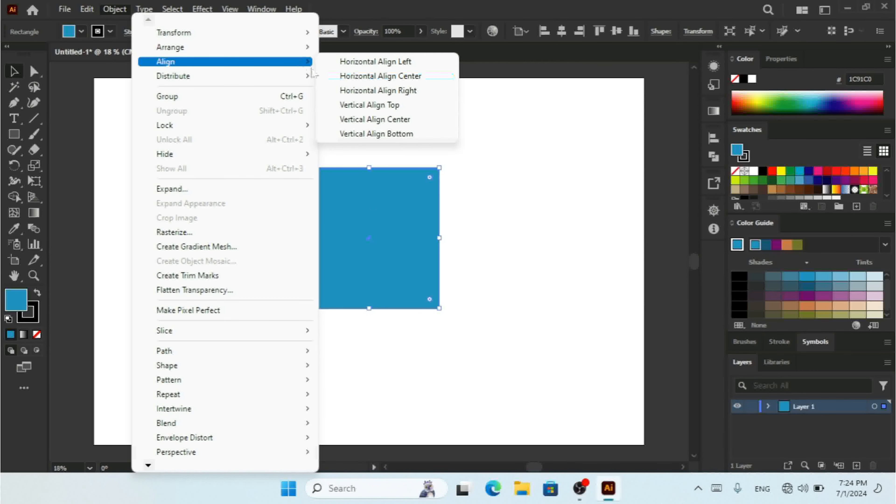
pyautogui.click(383, 91)
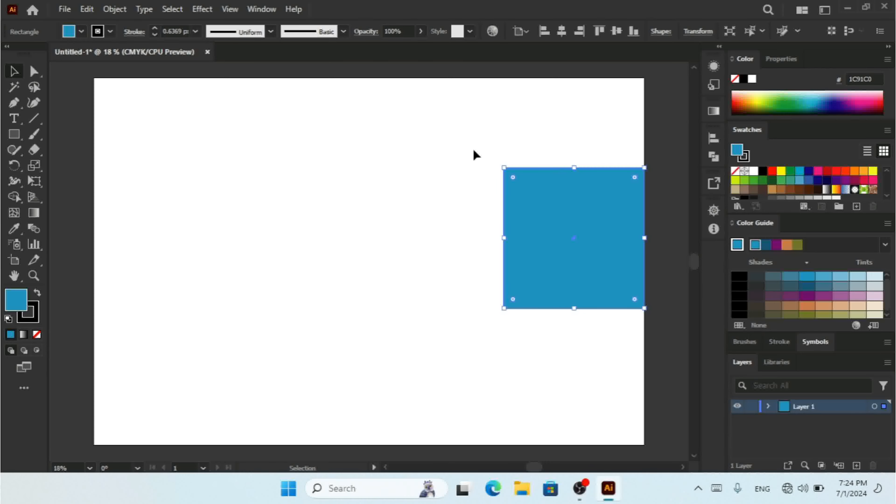
pyautogui.click(122, 11)
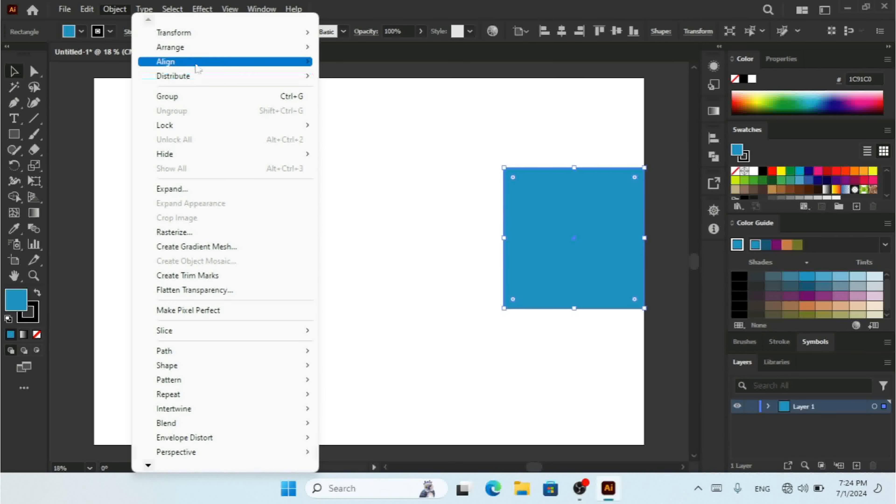
pyautogui.moveTo(242, 65)
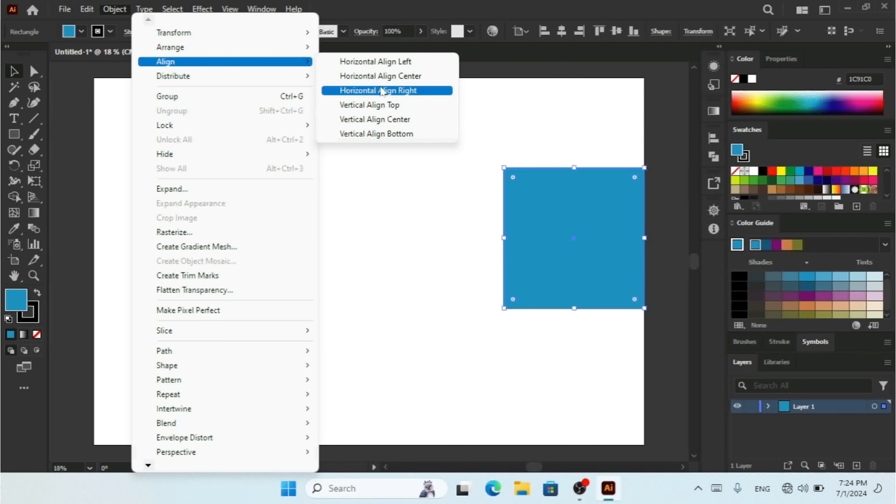
pyautogui.click(390, 108)
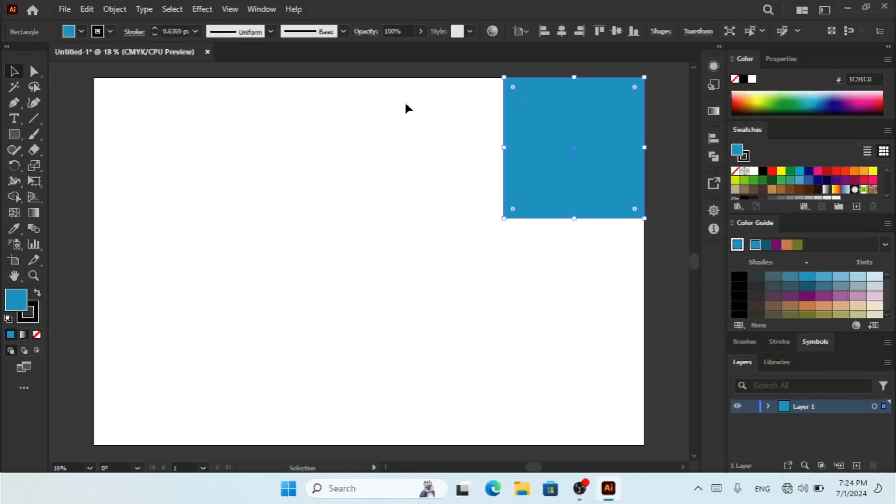
# Step: Apply Vertical Align Center to the blue square, followed by Vertical Align Bottom to place it at the artboard's lower edge
pyautogui.click(114, 9)
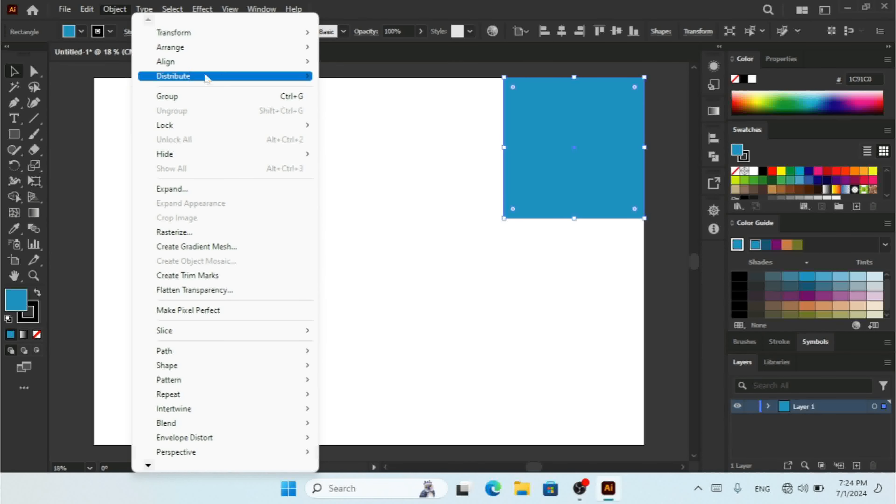
pyautogui.moveTo(255, 69)
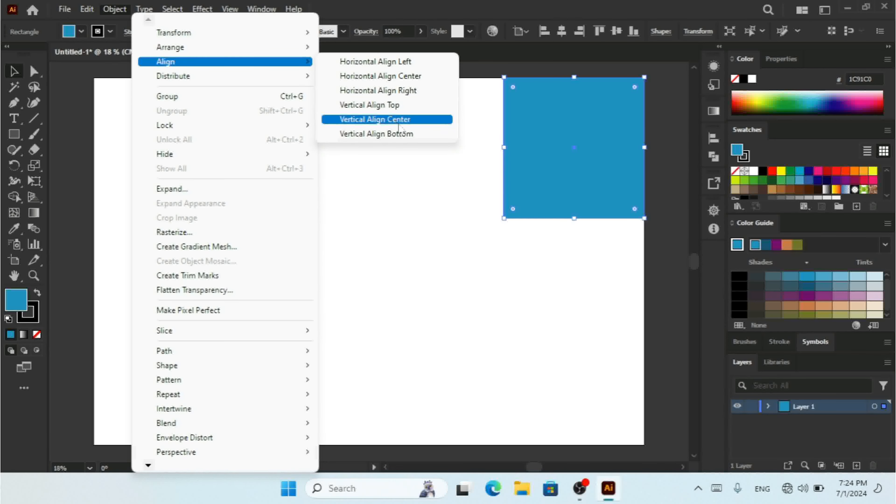
pyautogui.click(400, 120)
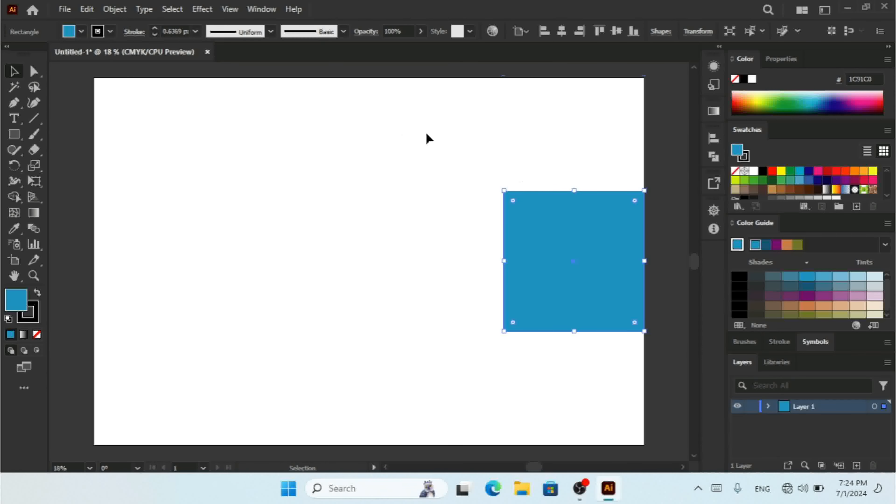
pyautogui.click(115, 9)
pyautogui.moveTo(249, 71)
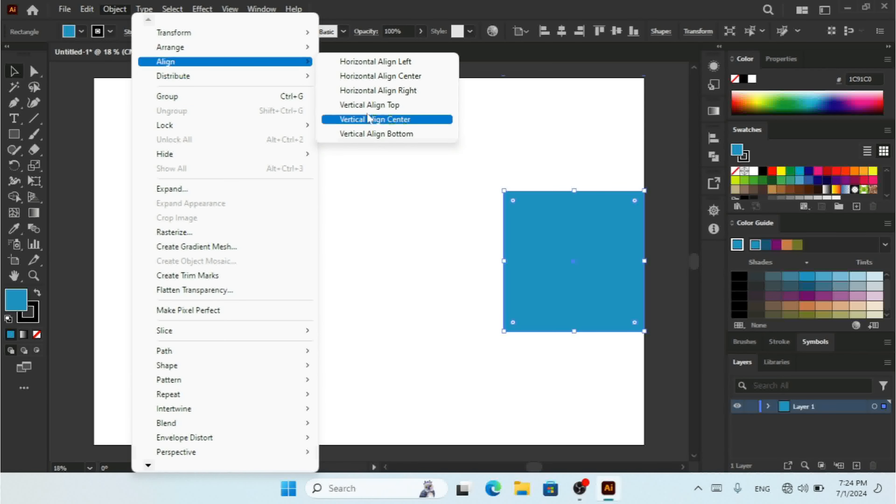
pyautogui.click(393, 138)
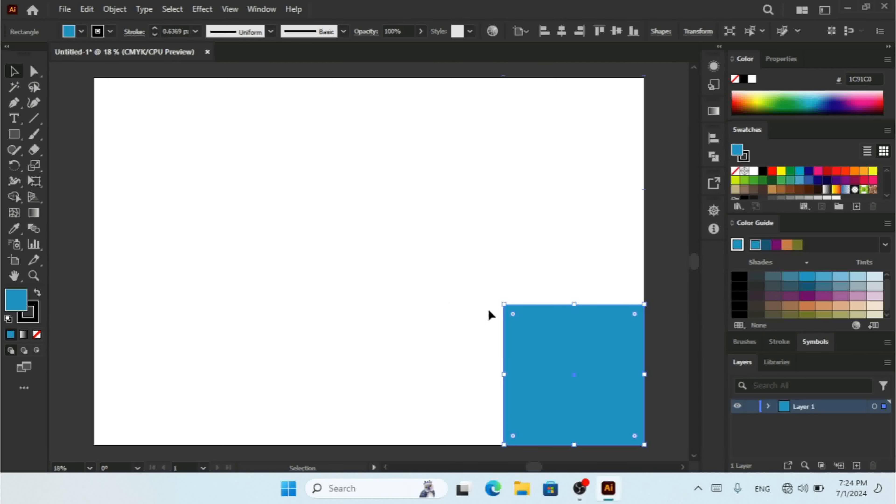
# Step: Cycle the blue square through the left, center and right horizontal alignments on the artboard
pyautogui.click(544, 34)
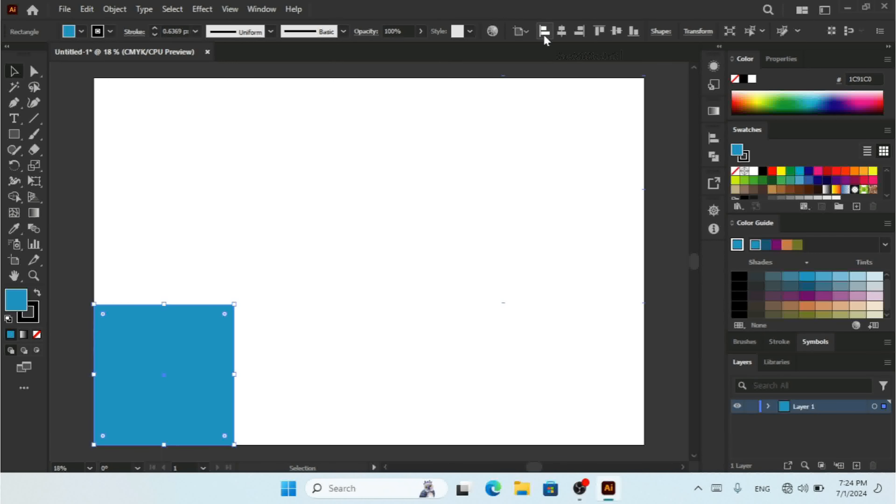
pyautogui.click(566, 32)
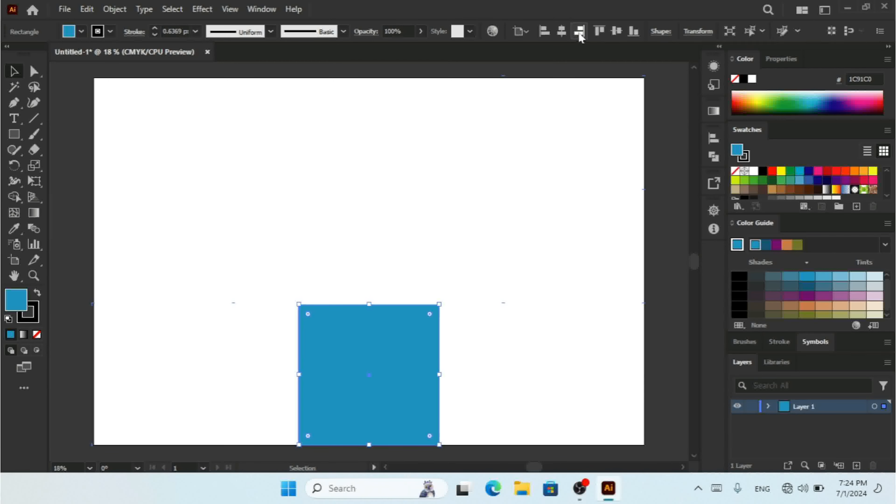
pyautogui.click(579, 34)
# Step: Cycle the blue square through the top, center and bottom vertical alignments on the artboard
pyautogui.click(599, 32)
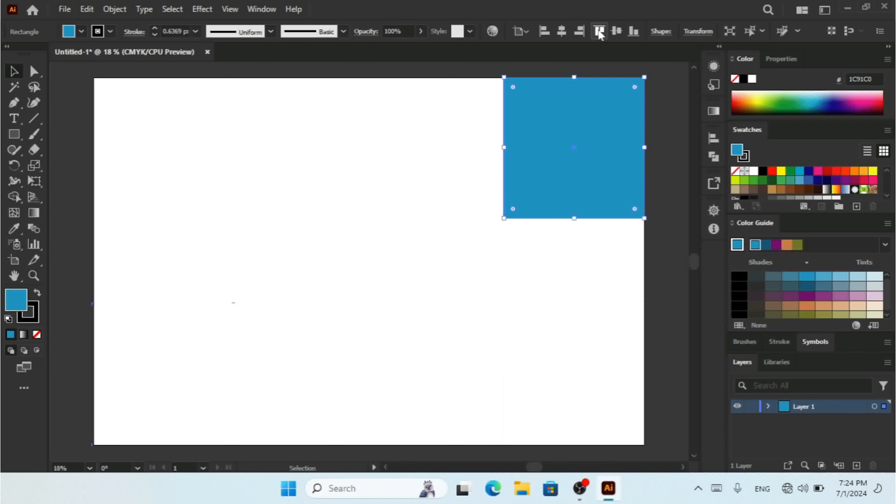
pyautogui.click(619, 33)
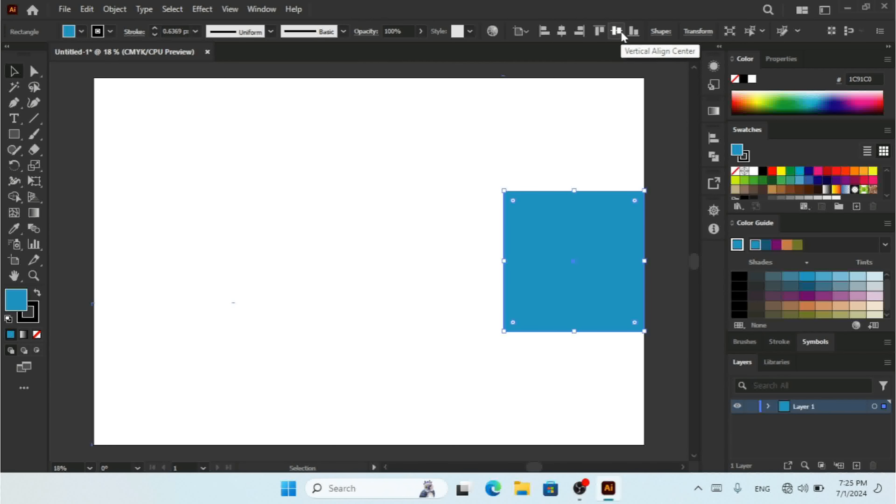
pyautogui.click(633, 32)
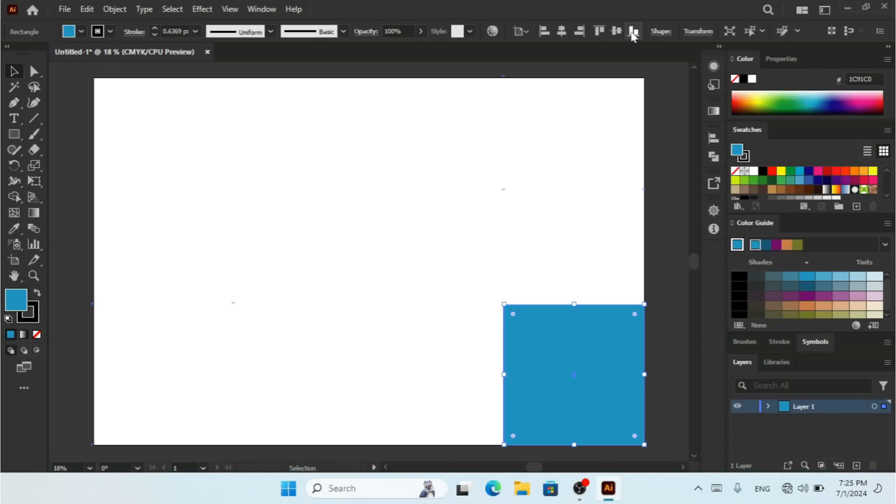
# Step: Place a red-filled copy of the blue square in the artboard's upper-left area and move the original inward from the corner
pyautogui.moveTo(579, 355); pyautogui.dragTo(246, 195)
pyautogui.moveTo(561, 360); pyautogui.dragTo(465, 334)
pyautogui.click(300, 191)
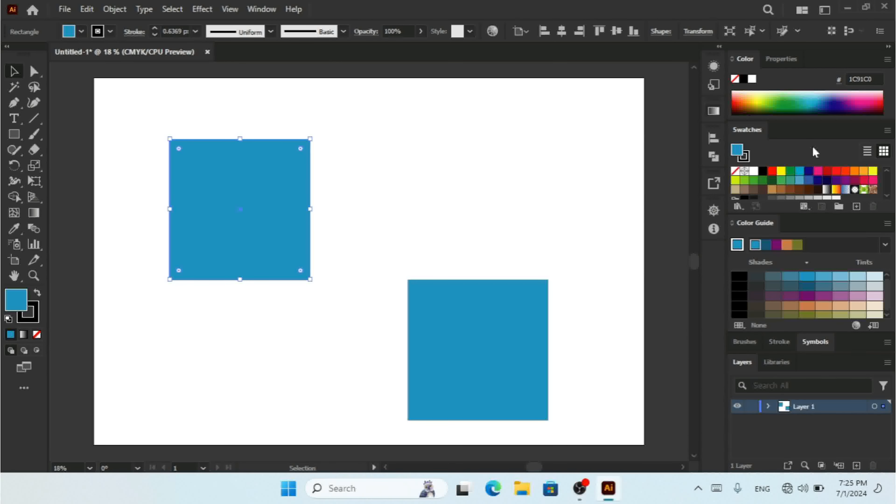
pyautogui.click(827, 171)
# Step: Select the red and blue squares, try aligning them by their horizontal centers, and undo the alignment
pyautogui.moveTo(637, 239); pyautogui.dragTo(186, 401)
pyautogui.click(517, 31)
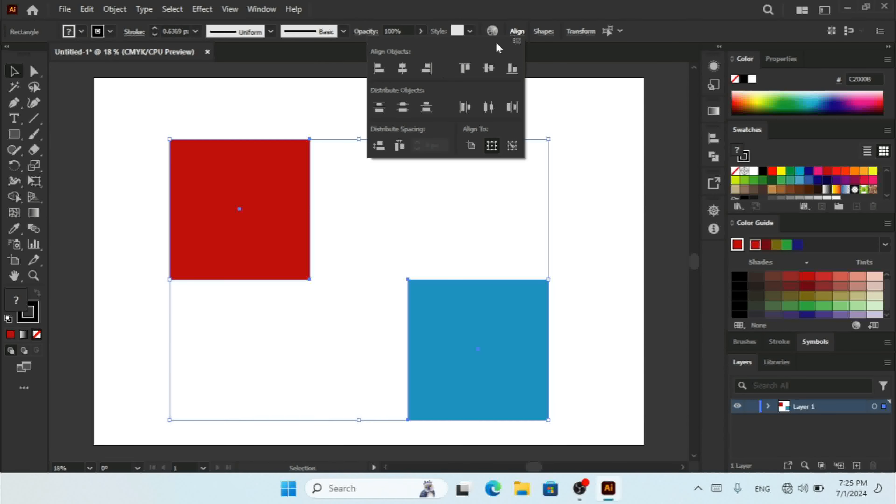
pyautogui.click(402, 69)
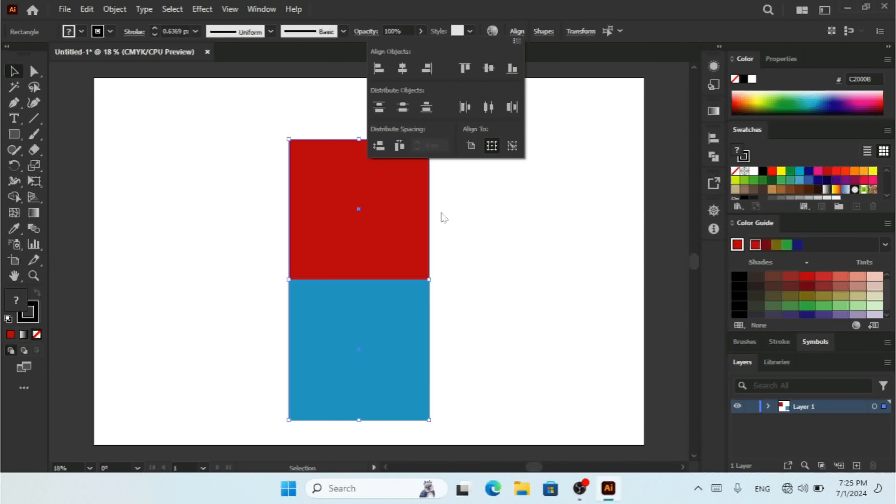
pyautogui.click(512, 261)
pyautogui.click(513, 252)
pyautogui.hotkey('ctrl', 'z')
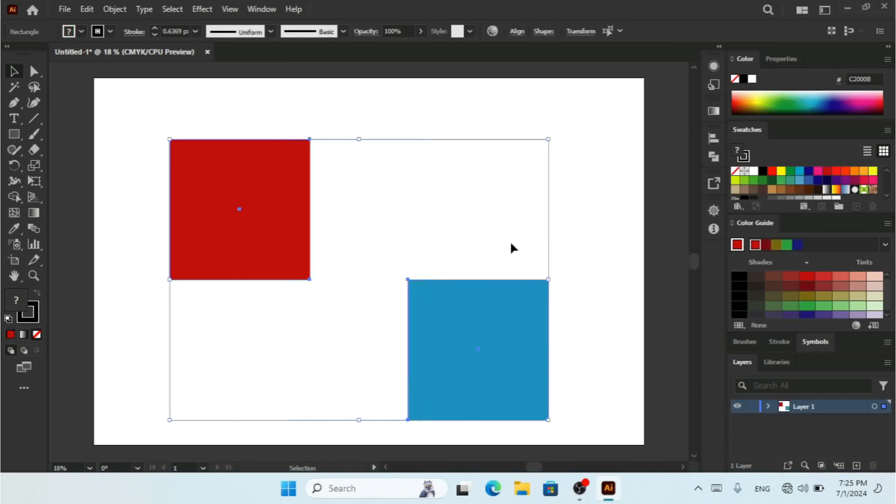
# Step: Try aligning the red and blue squares by their right edges, and undo the alignment
pyautogui.click(516, 31)
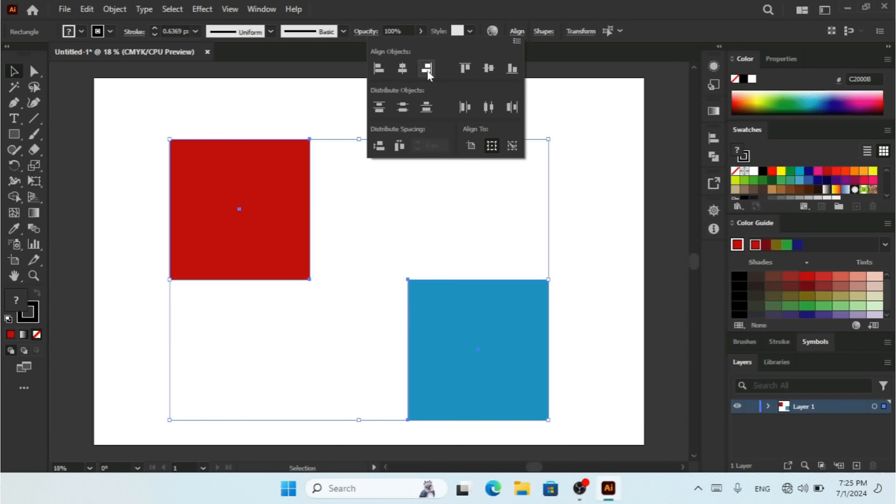
pyautogui.click(428, 69)
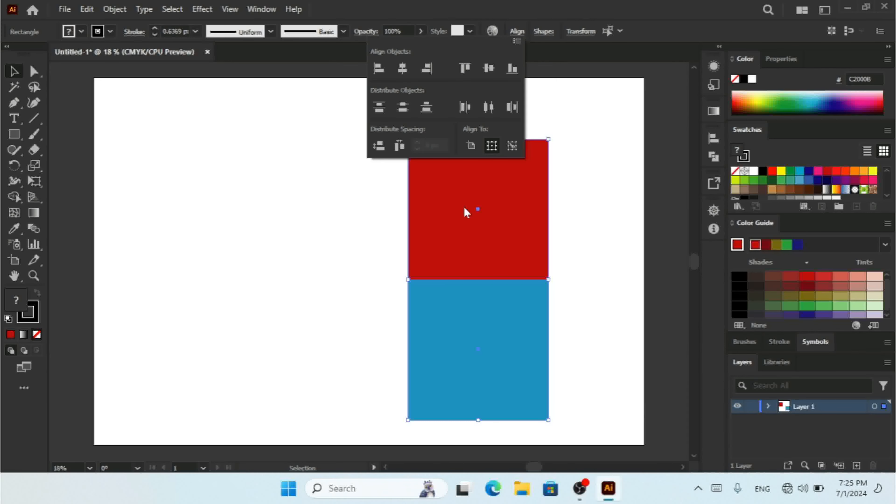
pyautogui.hotkey('ctrl', 'z')
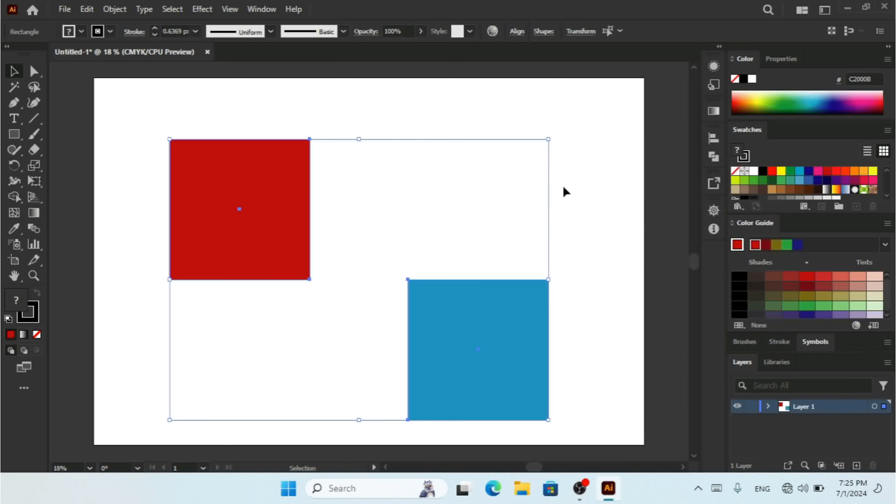
# Step: Try aligning the red and blue squares by their top edges, and undo the alignment
pyautogui.click(517, 33)
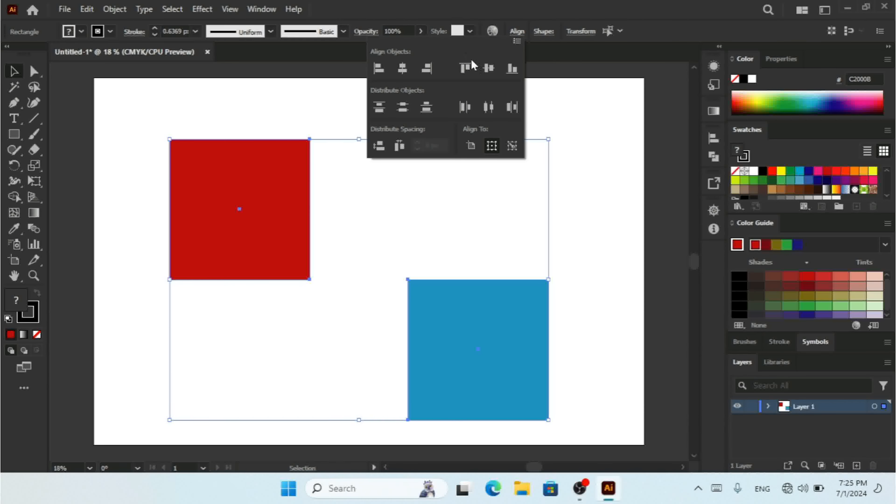
pyautogui.click(465, 69)
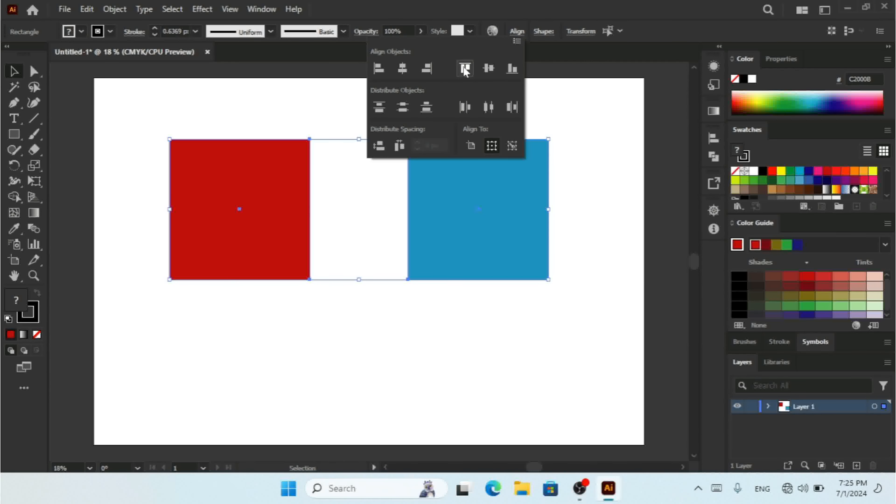
pyautogui.click(513, 233)
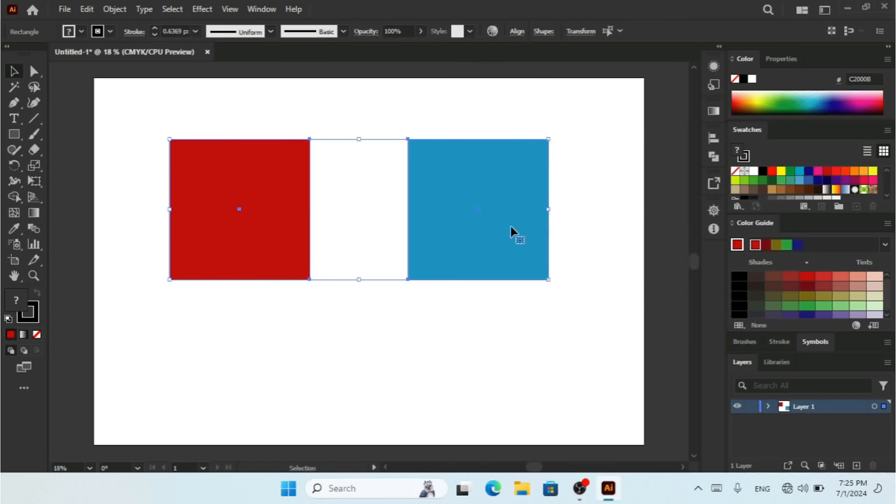
pyautogui.hotkey('ctrl', 'z')
# Step: Try aligning the red and blue squares by their vertical centers, and undo the alignment
pyautogui.click(518, 33)
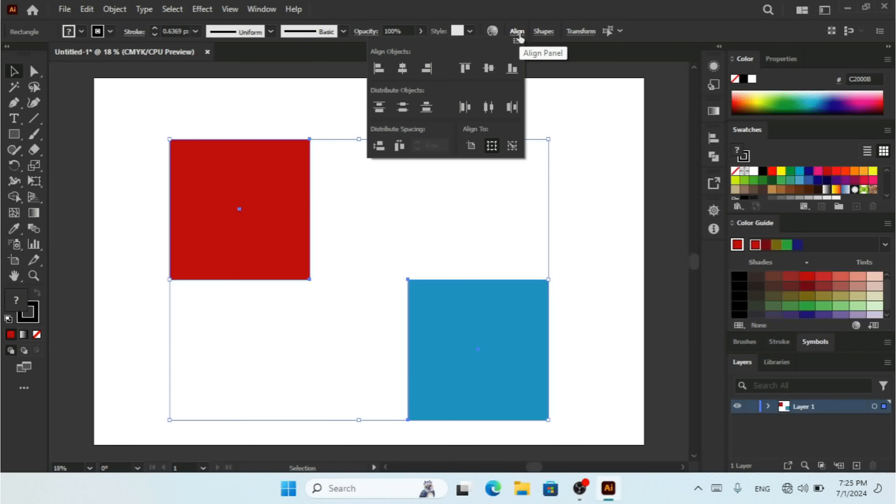
pyautogui.click(489, 68)
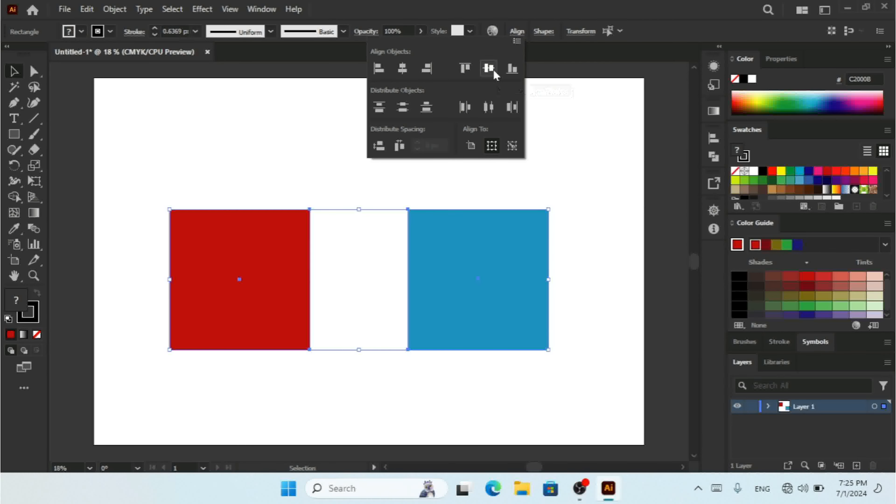
pyautogui.hotkey('ctrl', 'z')
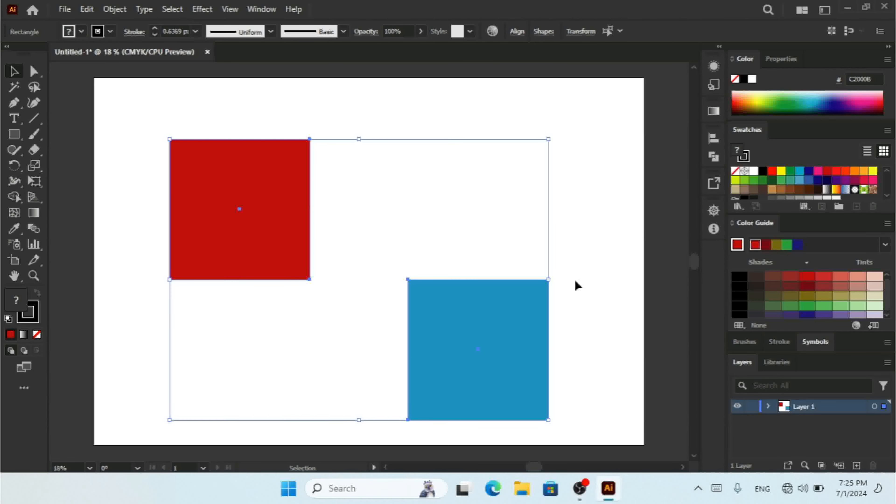
# Step: Align the red and blue squares by their bottom edges and deselect them
pyautogui.click(517, 31)
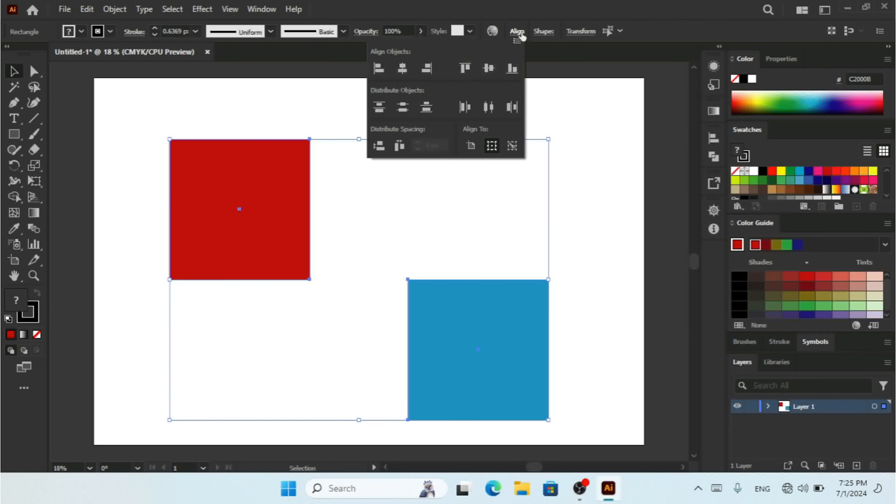
pyautogui.click(512, 69)
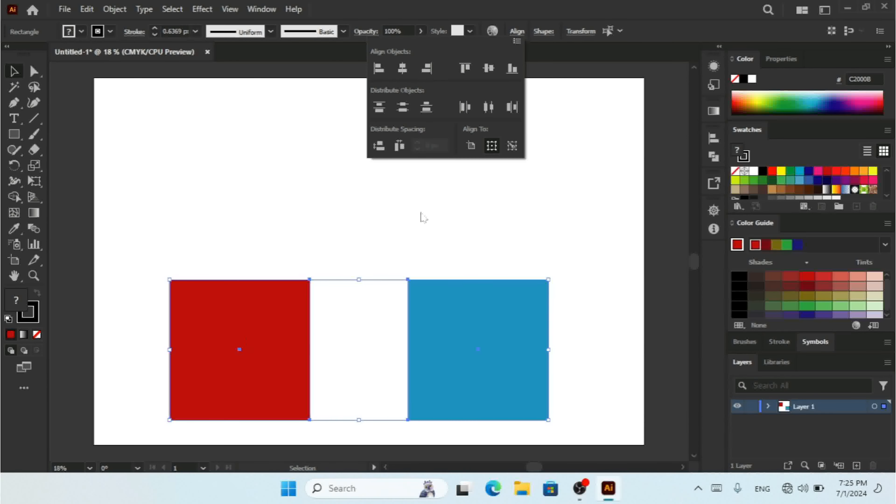
pyautogui.click(549, 239)
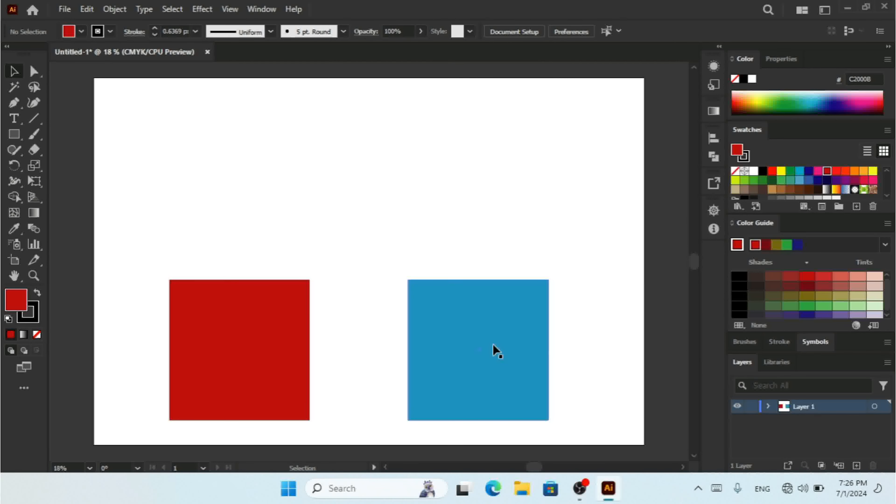
# Step: Place a green-filled copy of the blue square in the artboard's upper-right area and move the original up so it partly overlaps the red square
pyautogui.moveTo(494, 351); pyautogui.dragTo(541, 170)
pyautogui.moveTo(480, 356); pyautogui.dragTo(340, 251)
pyautogui.click(512, 204)
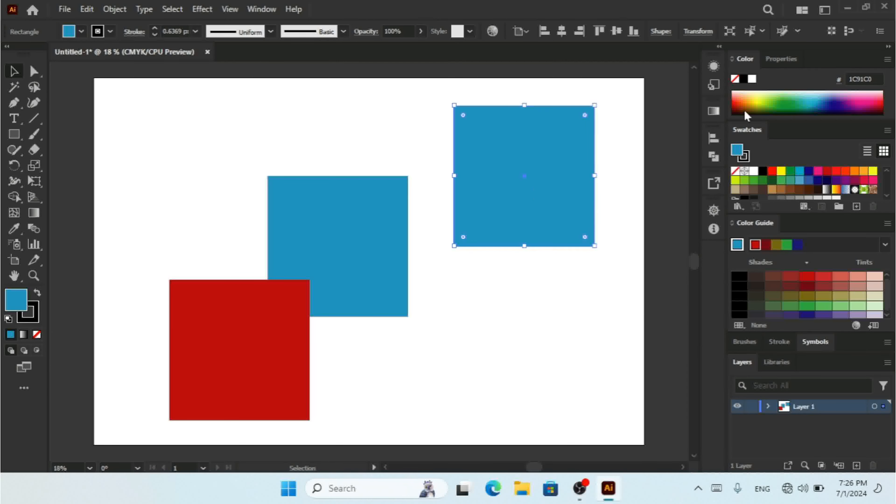
pyautogui.click(782, 98)
# Step: Select the red, blue and green squares, try aligning them by their left edges, and undo the alignment
pyautogui.moveTo(635, 135); pyautogui.dragTo(164, 394)
pyautogui.click(517, 32)
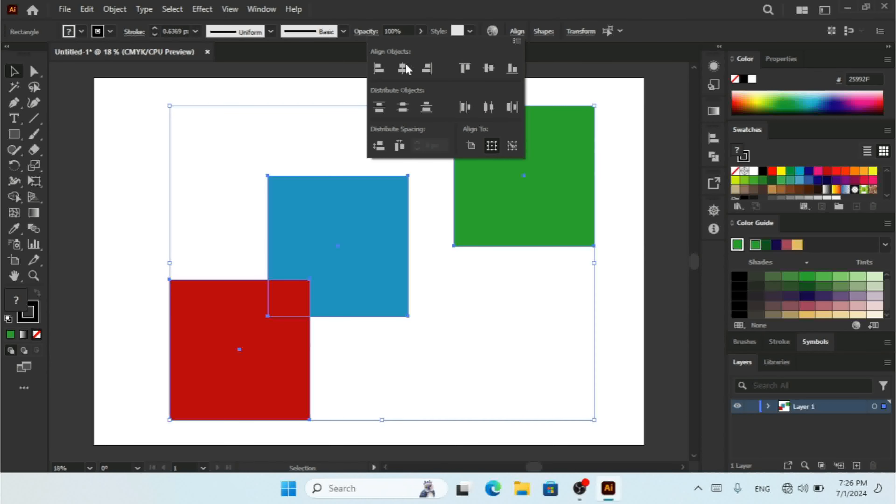
pyautogui.click(379, 68)
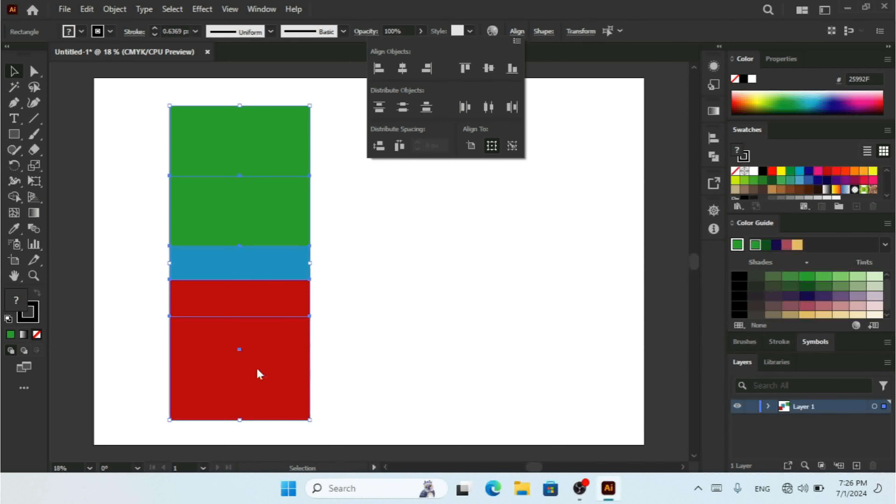
pyautogui.hotkey('ctrl', 'z')
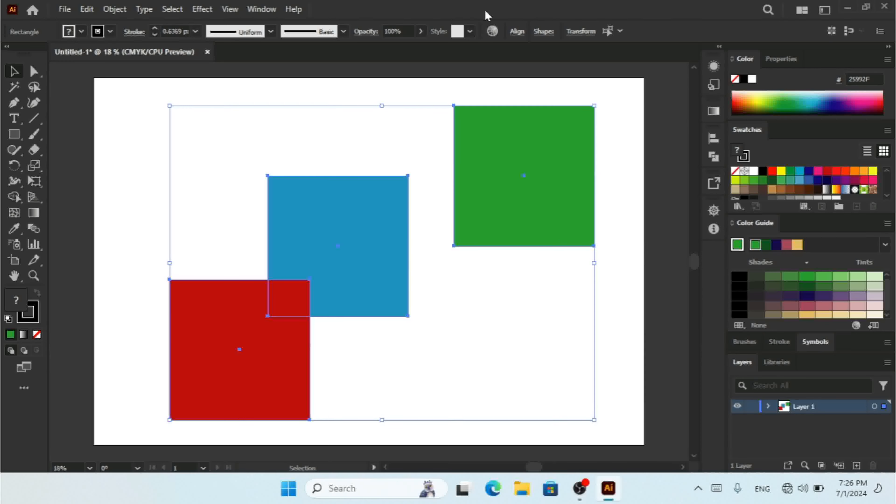
# Step: Try aligning the three selected squares by their horizontal centers, and undo the alignment
pyautogui.click(518, 32)
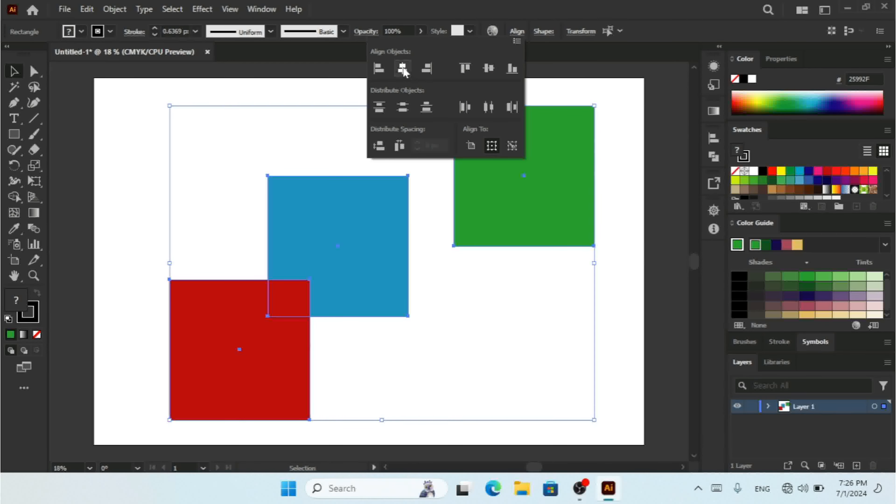
pyautogui.click(403, 70)
pyautogui.hotkey('ctrl', 'z')
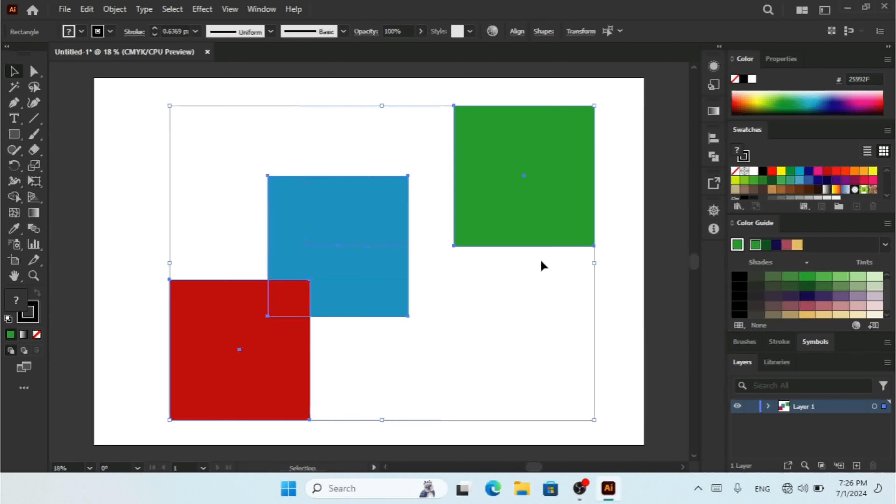
# Step: Try the Horizontal Align Right command on the three squares, and undo the alignment
pyautogui.click(120, 9)
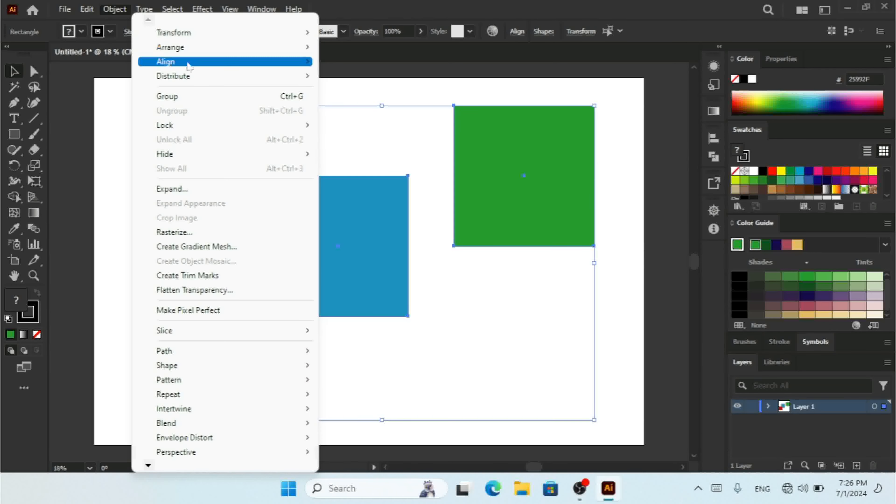
pyautogui.moveTo(289, 67)
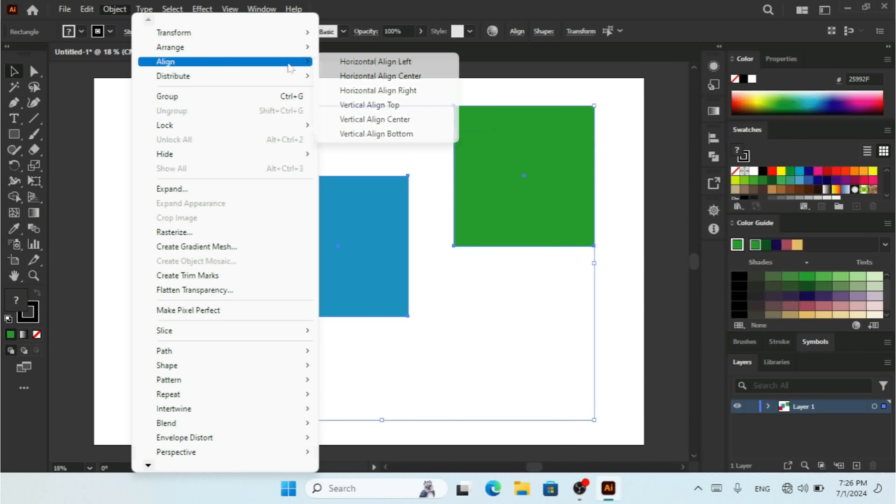
pyautogui.click(370, 91)
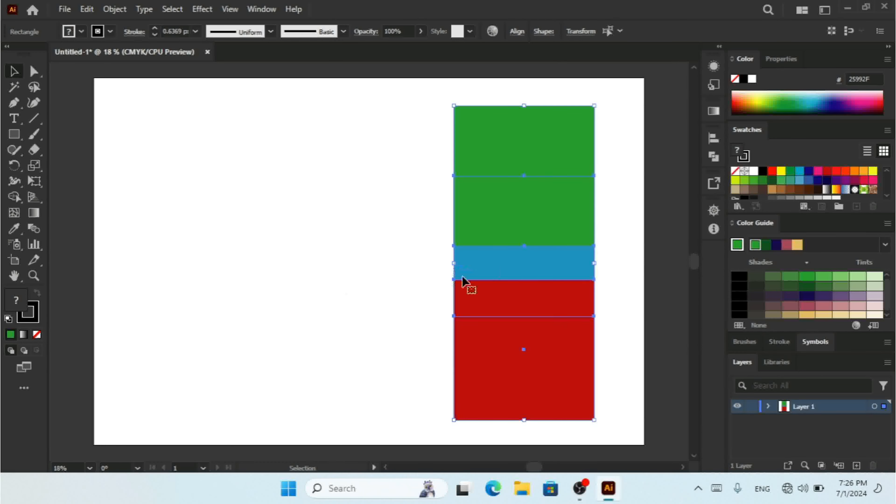
pyautogui.hotkey('ctrl', 'z')
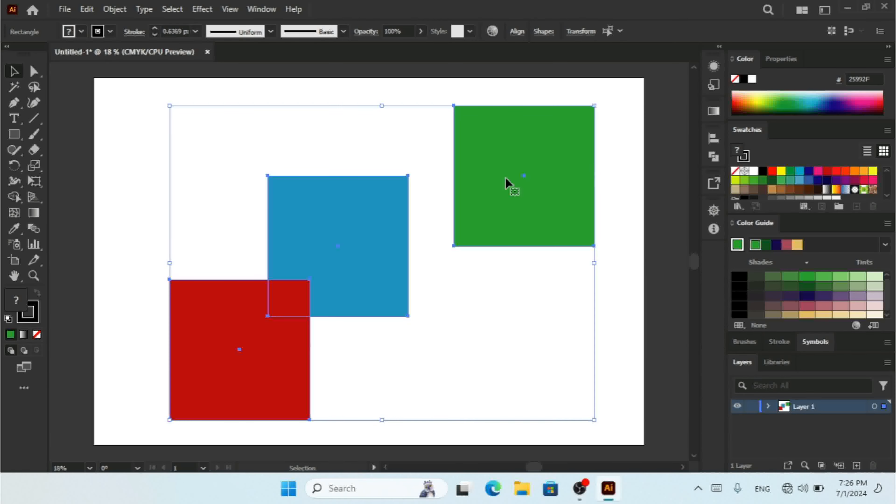
# Step: Try the Vertical Align Top command on the three squares, and undo the alignment
pyautogui.click(119, 10)
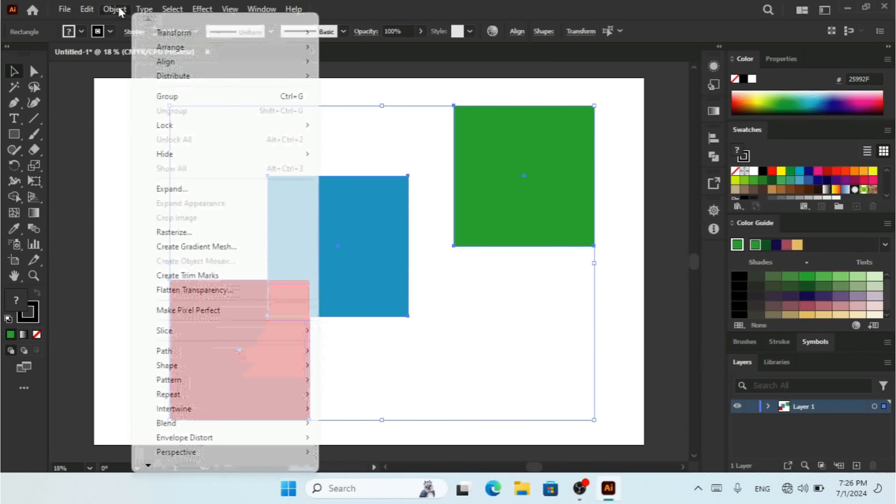
pyautogui.moveTo(201, 63)
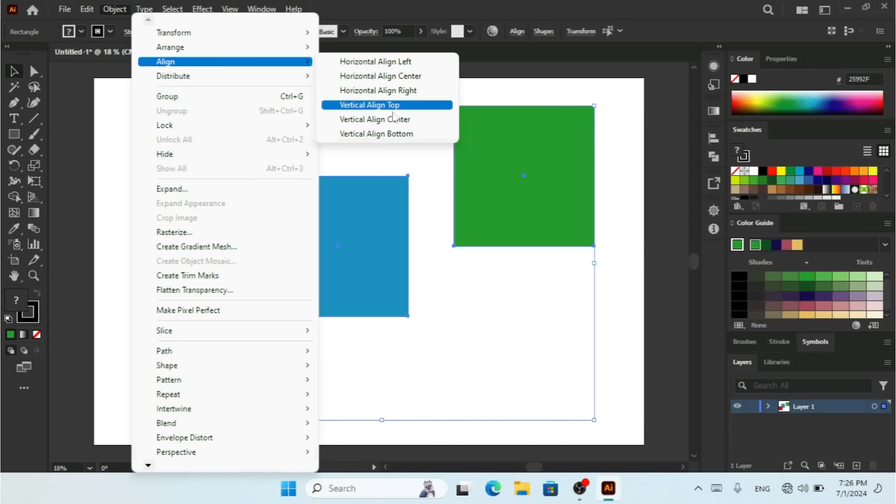
pyautogui.click(395, 106)
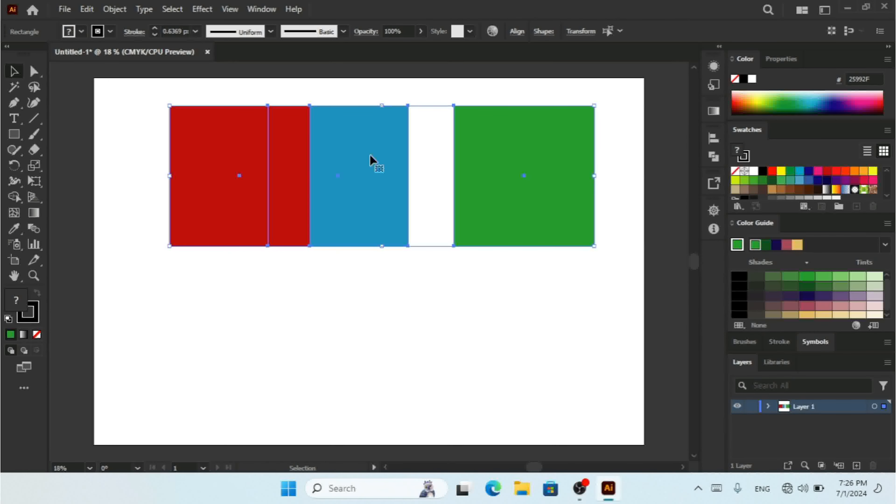
pyautogui.hotkey('ctrl', 'z')
# Step: Try the Vertical Align Center command on the three squares, and undo the alignment
pyautogui.click(117, 10)
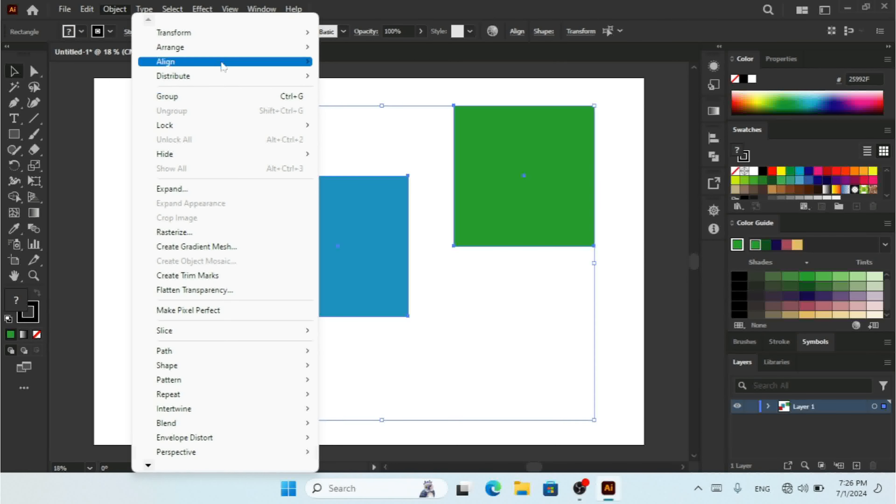
pyautogui.moveTo(223, 67)
pyautogui.click(382, 120)
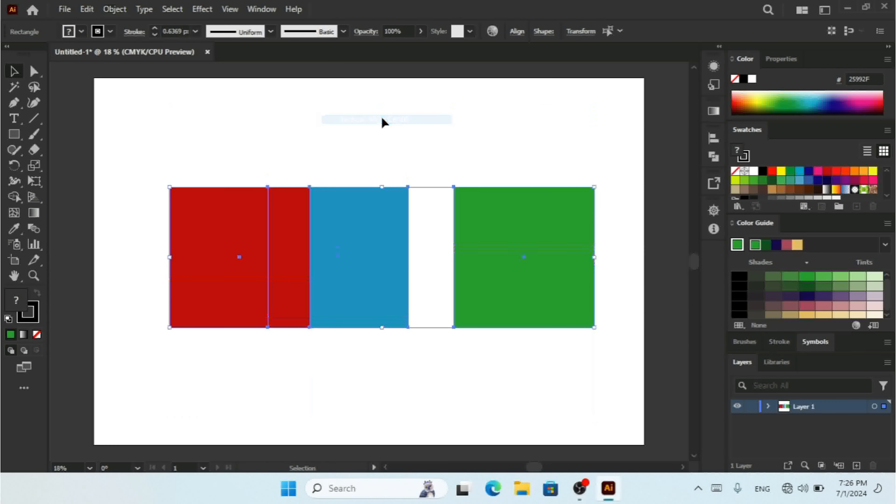
pyautogui.hotkey('ctrl', 'z')
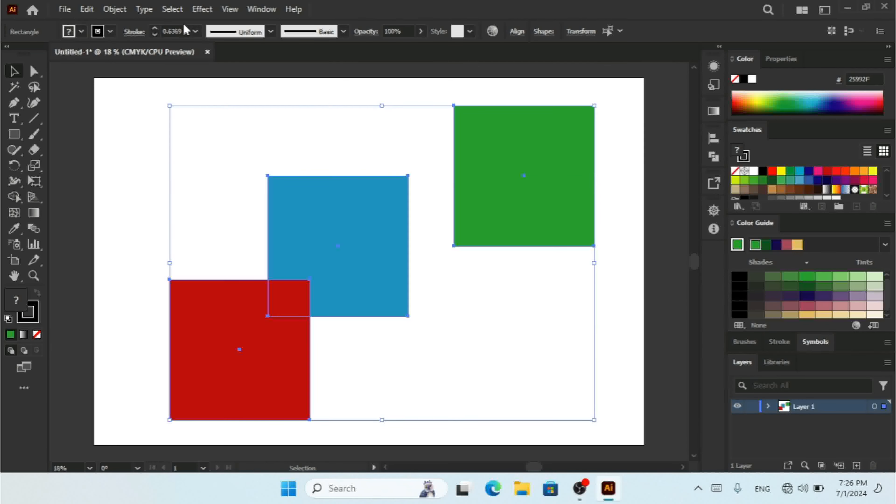
# Step: Align the red, blue and green squares by their bottom edges with Vertical Align Bottom
pyautogui.click(117, 10)
pyautogui.moveTo(234, 60)
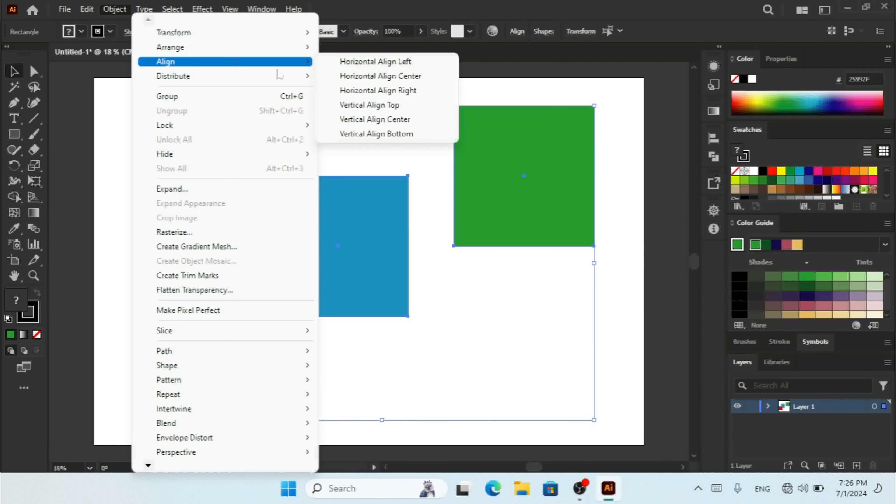
pyautogui.click(395, 136)
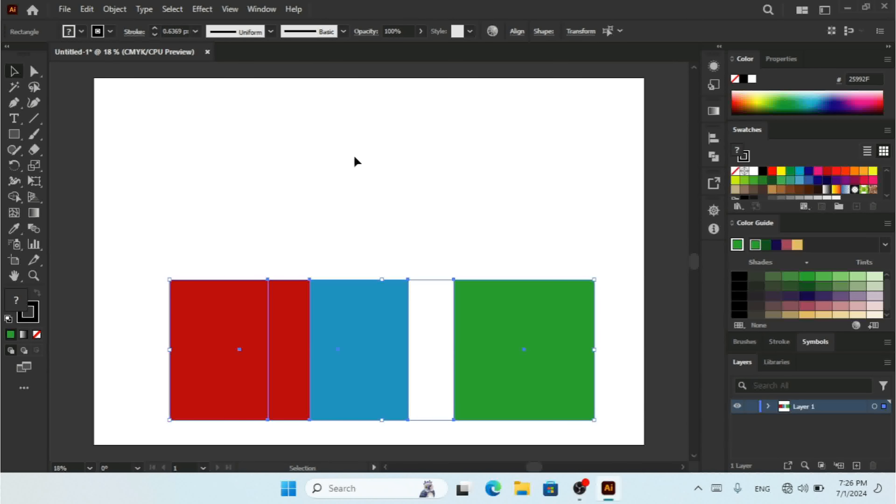
# Step: Look at the available Distribute commands for the three squares without applying one, and clear the selection
pyautogui.click(120, 11)
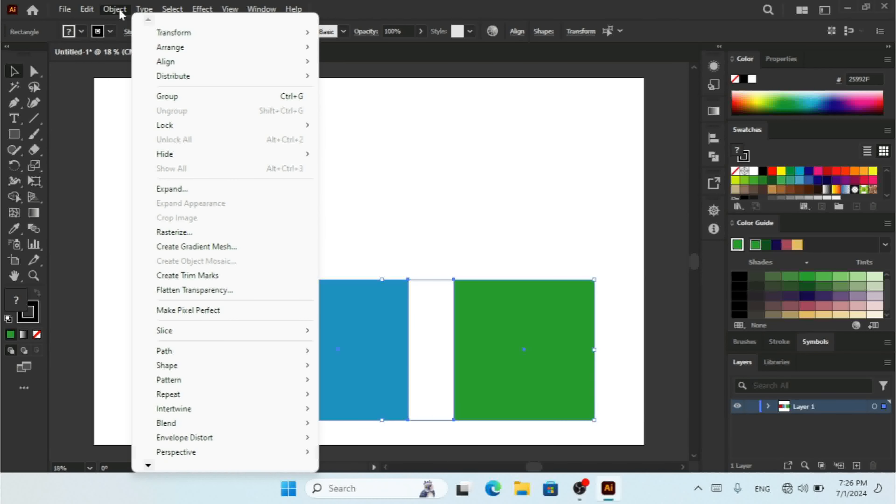
pyautogui.moveTo(222, 79)
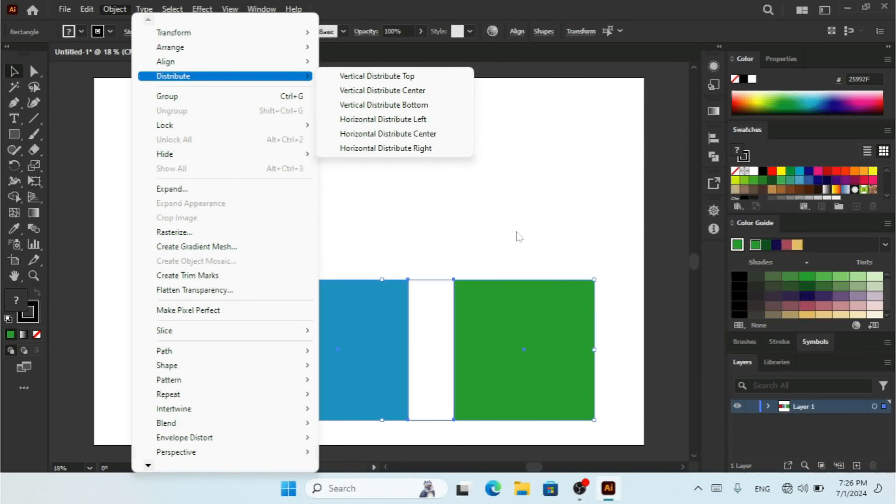
pyautogui.click(510, 180)
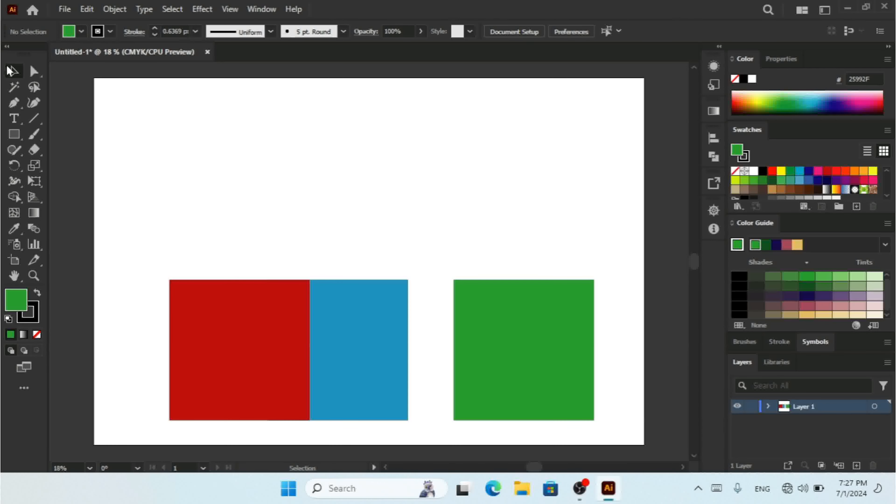
# Step: Move the blue square up so it sits above the gap between the red and green squares
pyautogui.moveTo(369, 342); pyautogui.dragTo(428, 201)
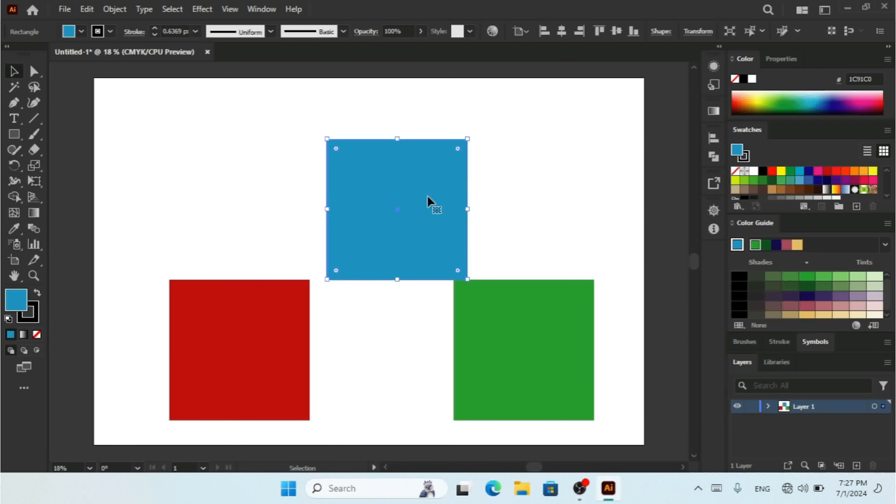